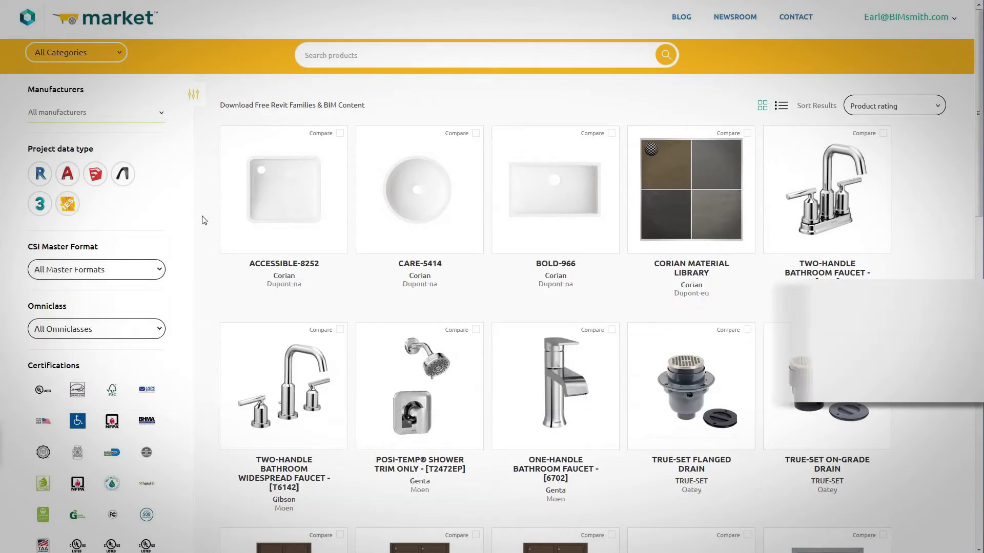
Check the product category list and leave it set to all categories
{"action": "left_click", "coordinate": [77, 52]}
{"action": "scroll", "coordinate": [158, 131], "scroll_direction": "down", "scroll_amount": 1}
{"action": "scroll", "coordinate": [158, 131], "scroll_direction": "up", "scroll_amount": 3}
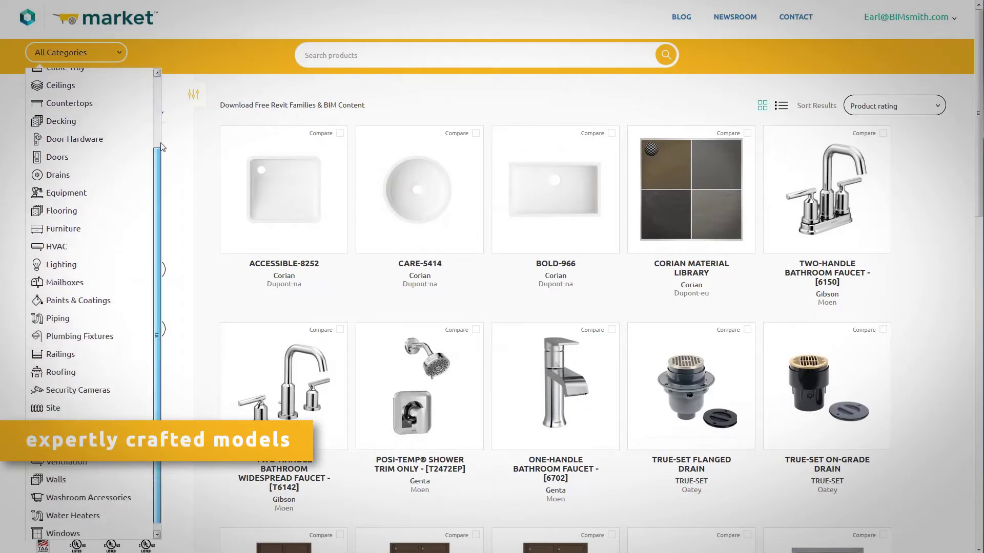
{"action": "left_click", "coordinate": [142, 58]}
Filter the catalogue to Echelon Masonry and open the InsulTech CMU System product
{"action": "left_click", "coordinate": [159, 118]}
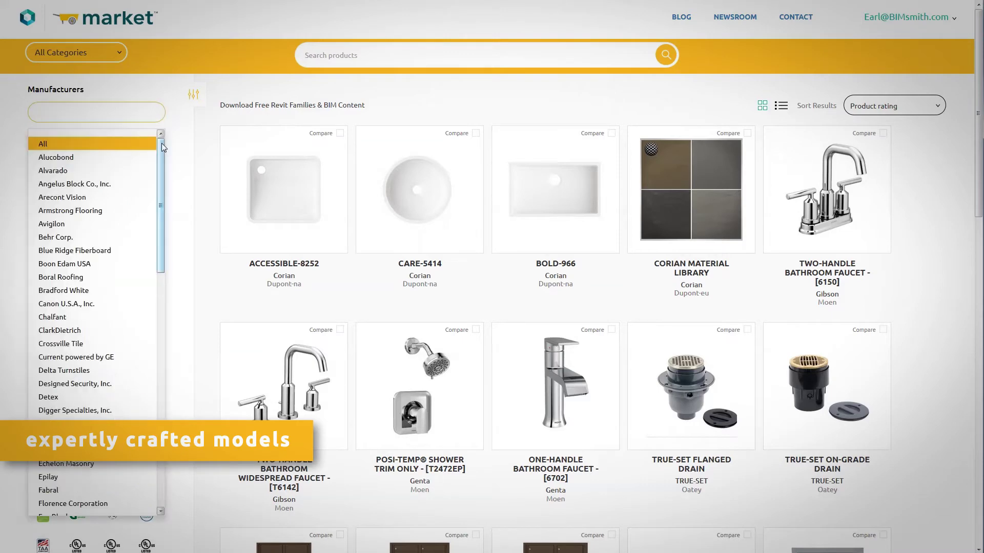
{"action": "scroll", "coordinate": [162, 155], "scroll_direction": "down", "scroll_amount": 6}
{"action": "left_click", "coordinate": [104, 263]}
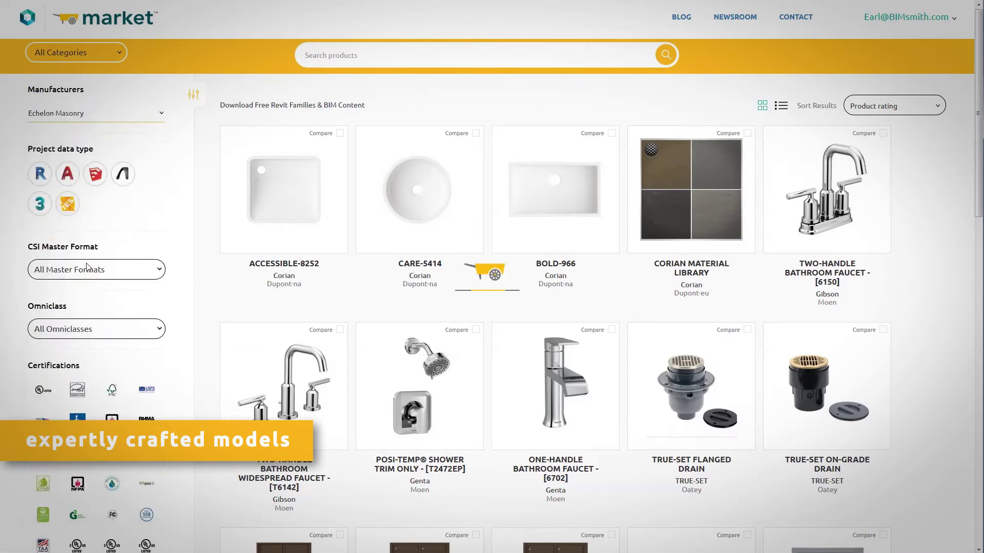
{"action": "left_click", "coordinate": [687, 185]}
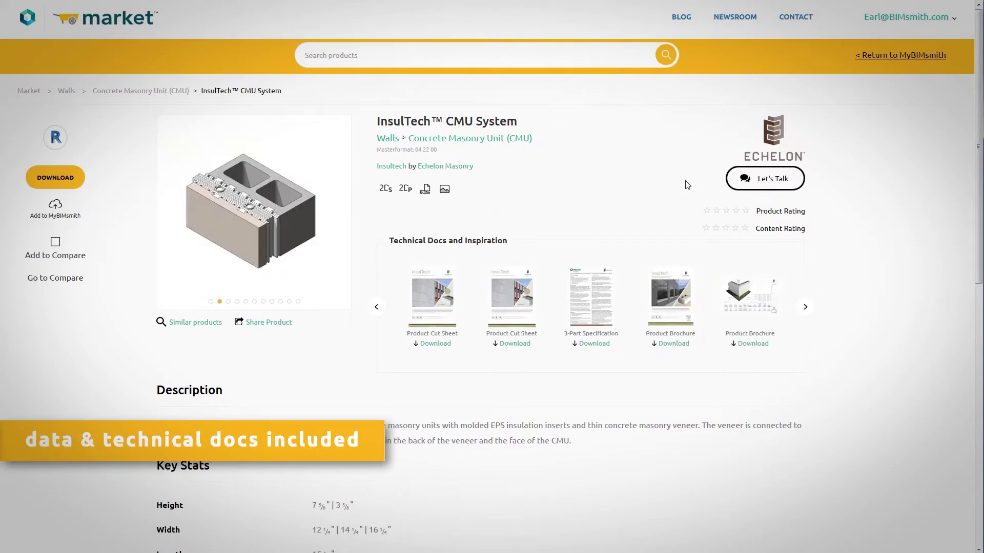
Preview and close the InsulTech cut sheet and 3-Part Specification PDFs, then scroll to Key Stats
{"action": "left_click", "coordinate": [514, 297]}
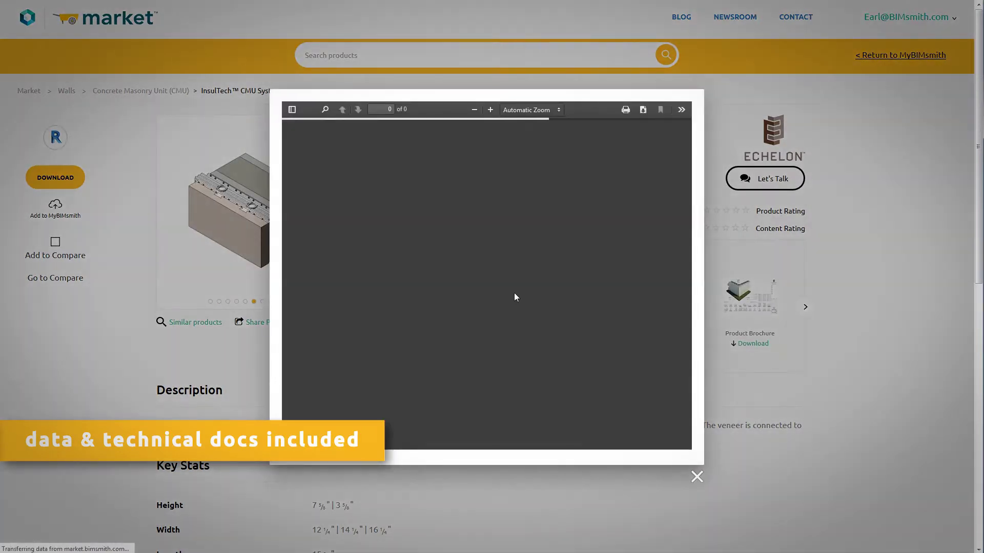
{"action": "left_click", "coordinate": [697, 478]}
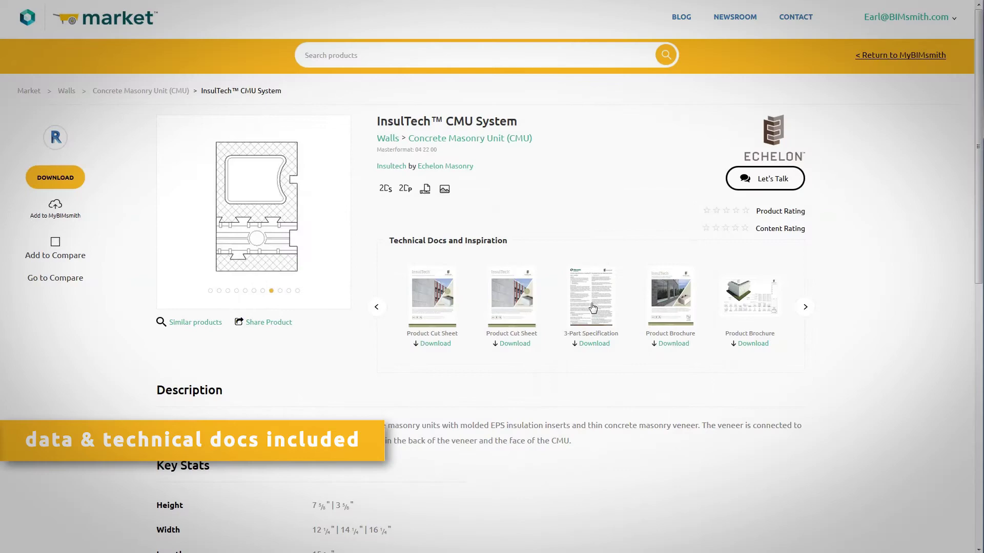
{"action": "left_click", "coordinate": [590, 307]}
{"action": "left_click", "coordinate": [696, 478]}
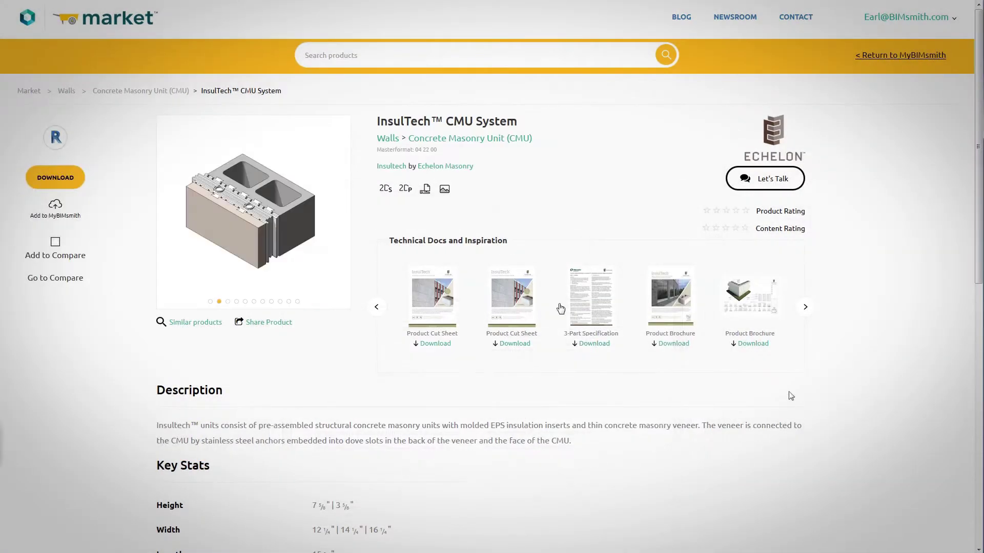
{"action": "mouse_move", "coordinate": [981, 93]}
{"action": "left_mouse_down"}
{"action": "mouse_move", "coordinate": [980, 357]}
{"action": "mouse_move", "coordinate": [979, 76]}
{"action": "left_mouse_up"}
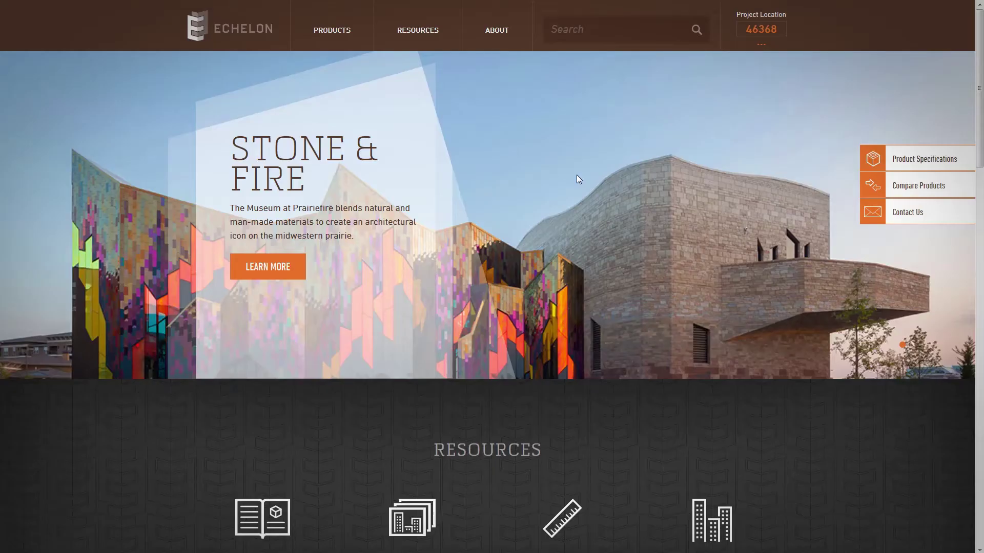
Browse Echelon's Resources > BIM Objects & Revit page, then jump to its BIMsmith Market page
{"action": "mouse_move", "coordinate": [430, 35]}
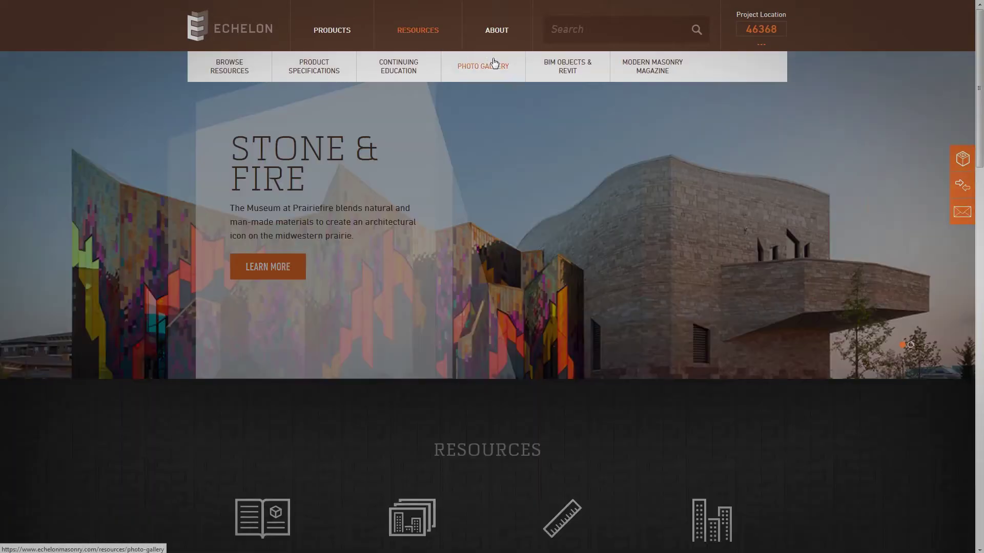
{"action": "left_click", "coordinate": [575, 71]}
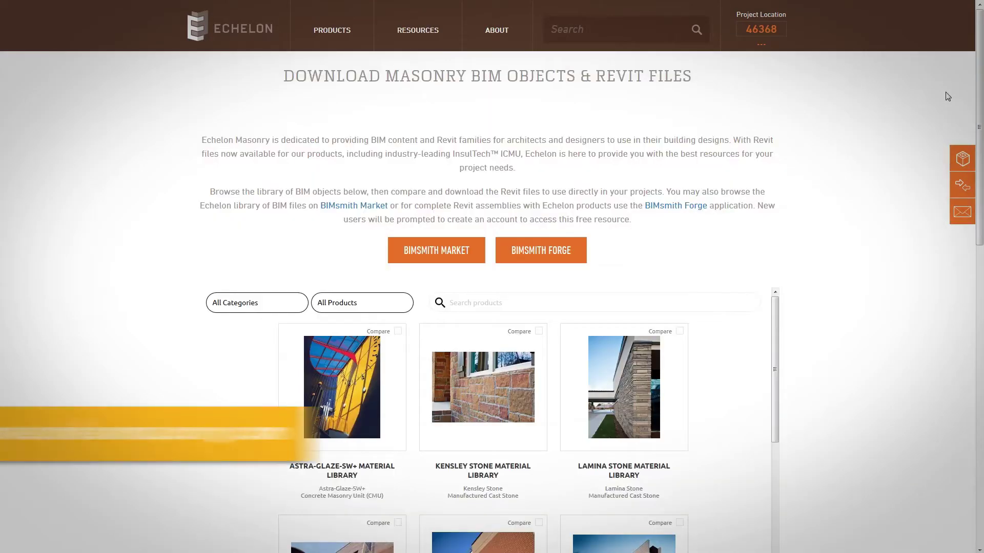
{"action": "scroll", "coordinate": [818, 124], "scroll_direction": "down", "scroll_amount": 5}
{"action": "mouse_move", "coordinate": [774, 82]}
{"action": "left_mouse_down"}
{"action": "mouse_move", "coordinate": [756, 332]}
{"action": "mouse_move", "coordinate": [774, 74]}
{"action": "left_mouse_up"}
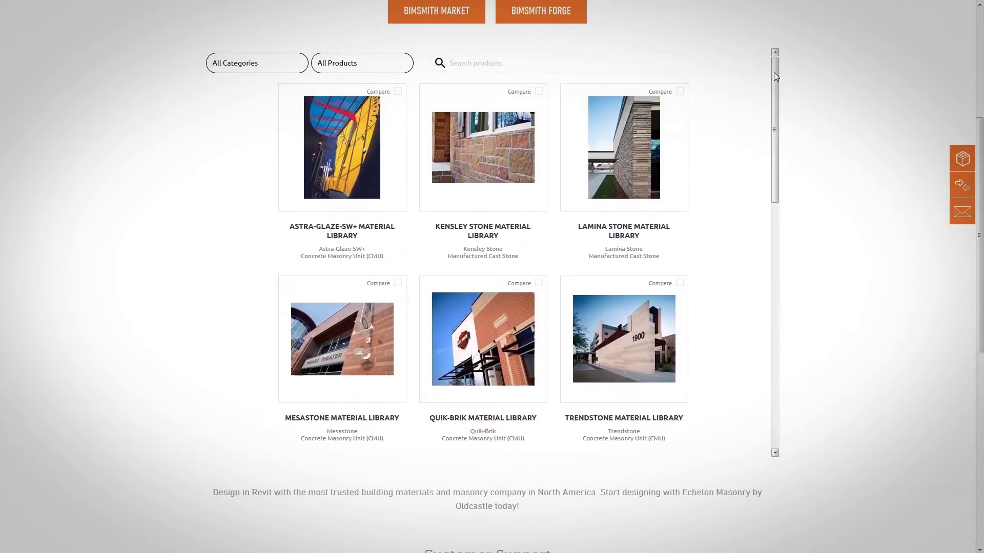
{"action": "scroll", "coordinate": [969, 123], "scroll_direction": "up", "scroll_amount": 5}
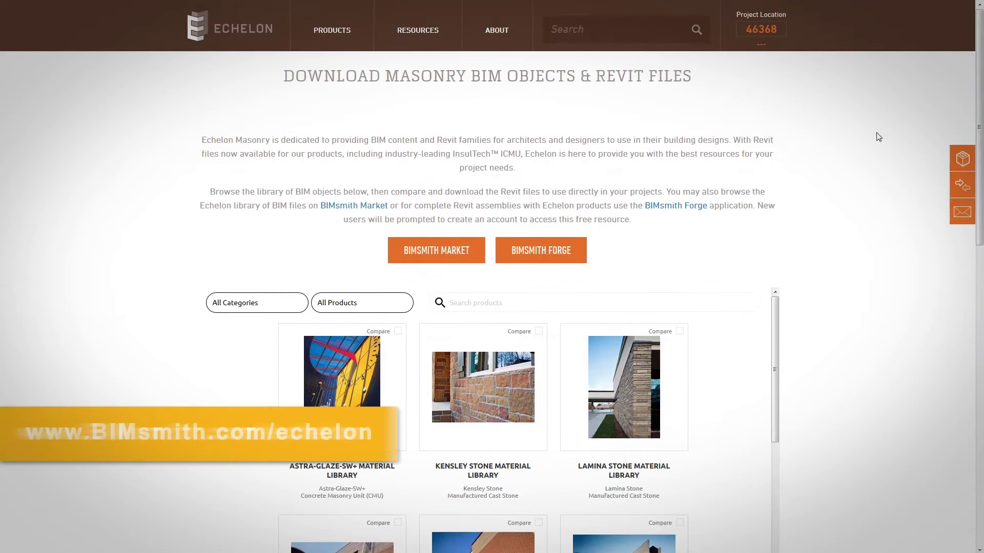
{"action": "left_click", "coordinate": [436, 251]}
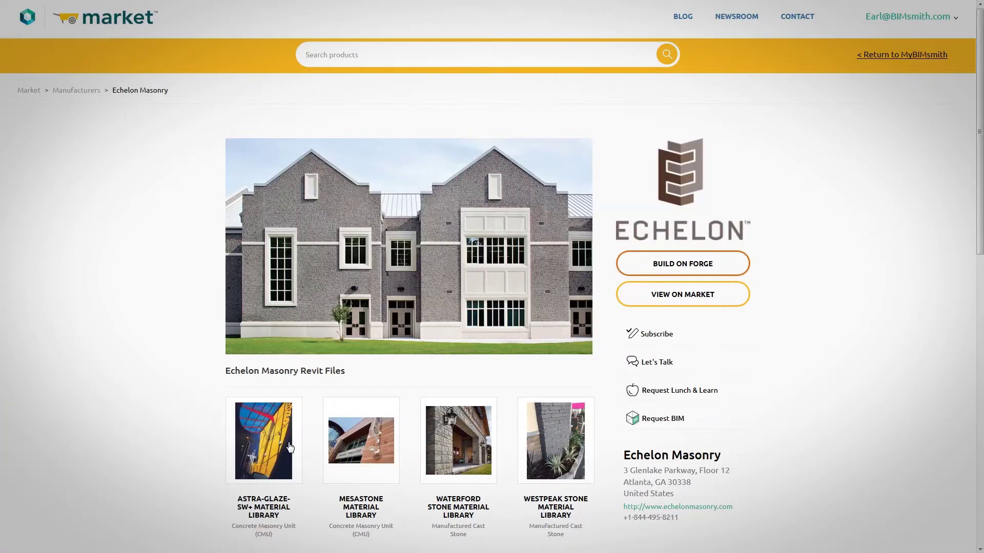
Open the Astra-Glaze-SW+ Material Library page and scroll down to its Key Stats
{"action": "left_click", "coordinate": [289, 447]}
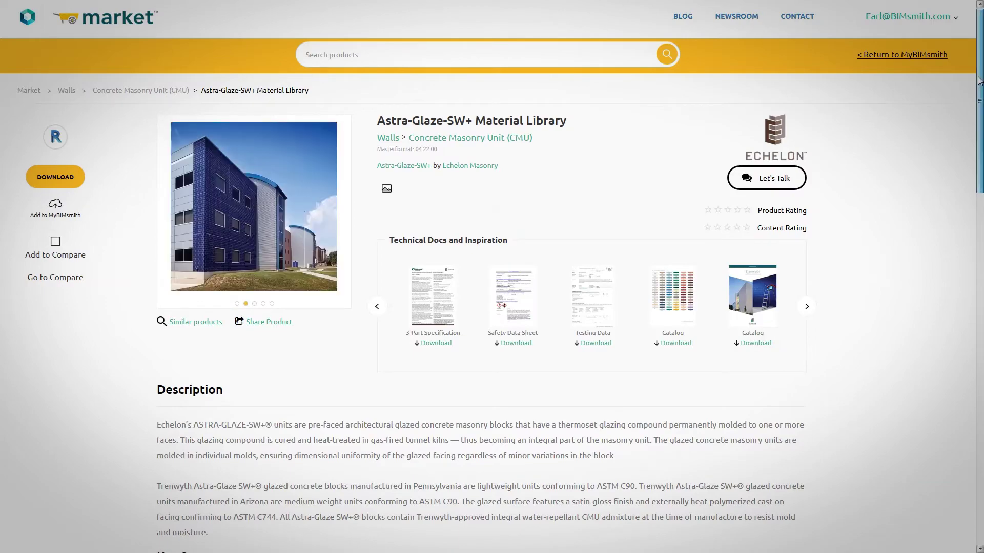
{"action": "mouse_move", "coordinate": [978, 81]}
{"action": "left_mouse_down"}
{"action": "mouse_move", "coordinate": [980, 421]}
{"action": "mouse_move", "coordinate": [980, 62]}
{"action": "left_mouse_up"}
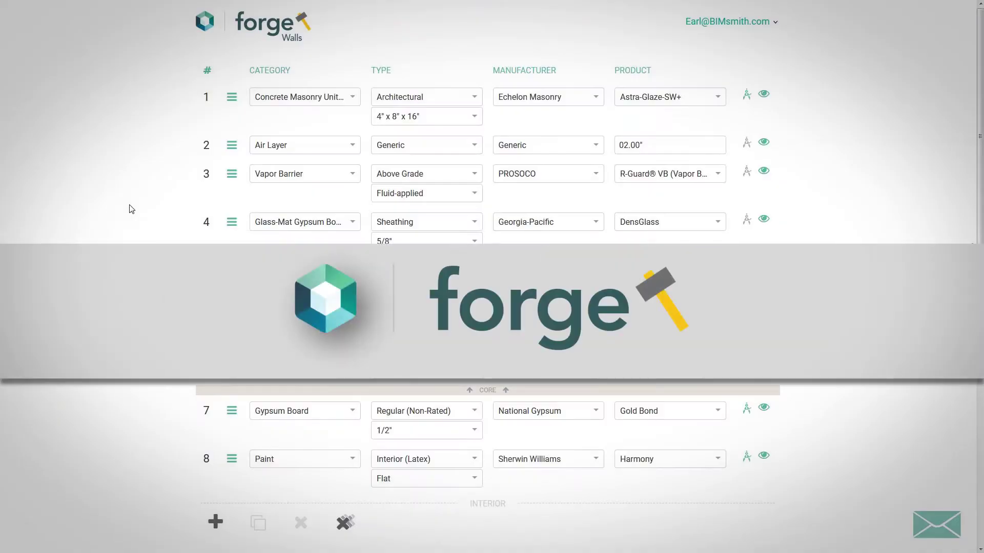
Explode the wall preview and view it from a rear isometric, then flat back view
{"action": "scroll", "coordinate": [130, 209], "scroll_direction": "down", "scroll_amount": 10}
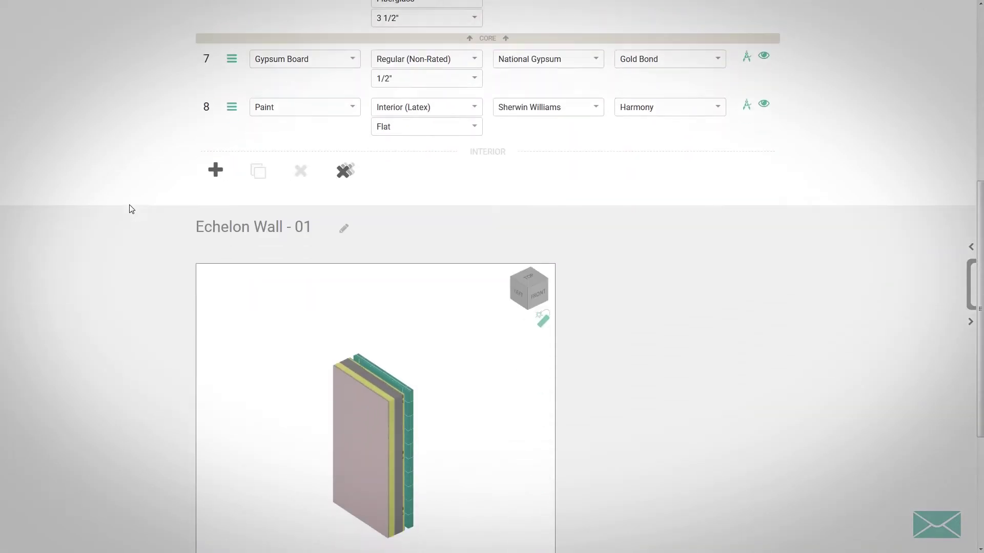
{"action": "left_click", "coordinate": [540, 148]}
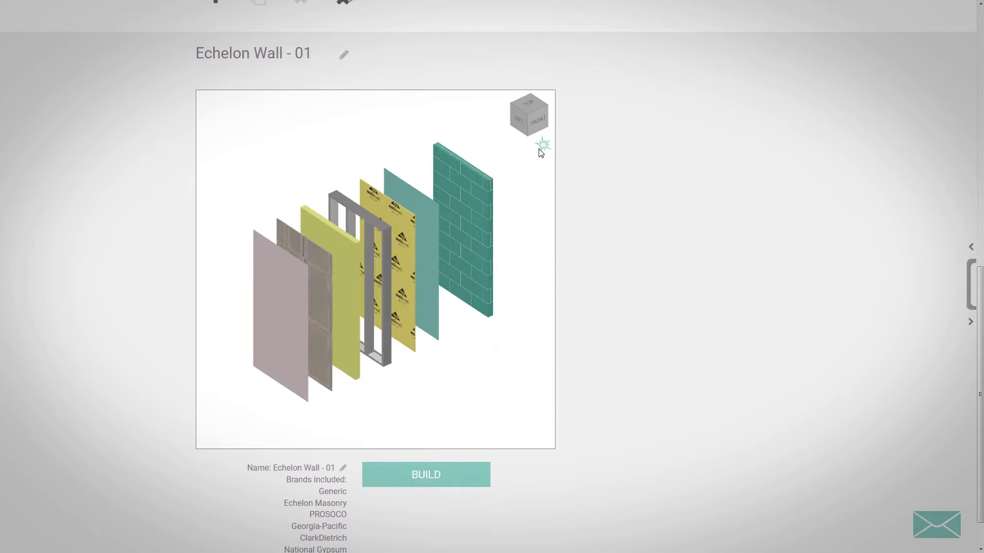
{"action": "left_click", "coordinate": [511, 107]}
{"action": "left_click", "coordinate": [520, 125]}
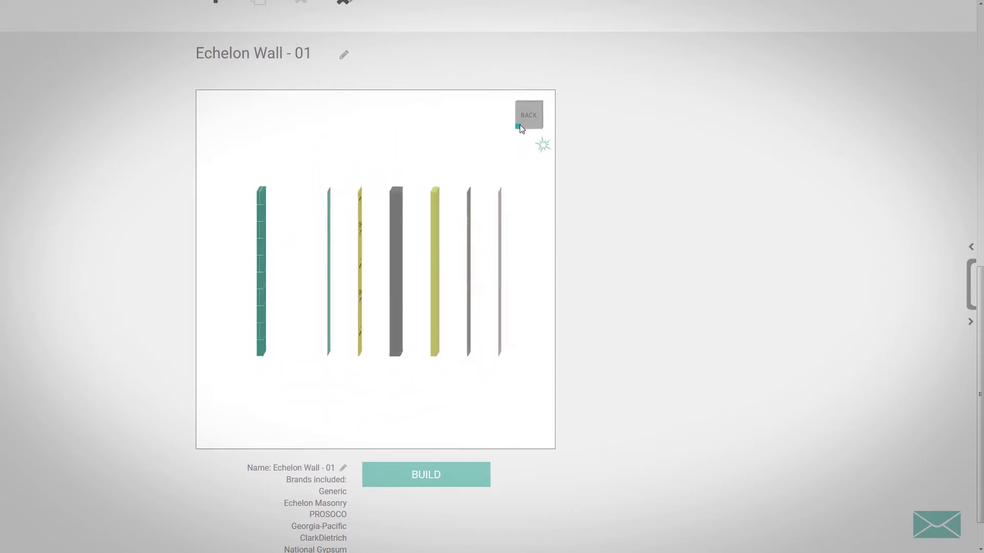
Reassemble the wall, turn it to a front isometric view, and explode the layers again
{"action": "left_click", "coordinate": [543, 145]}
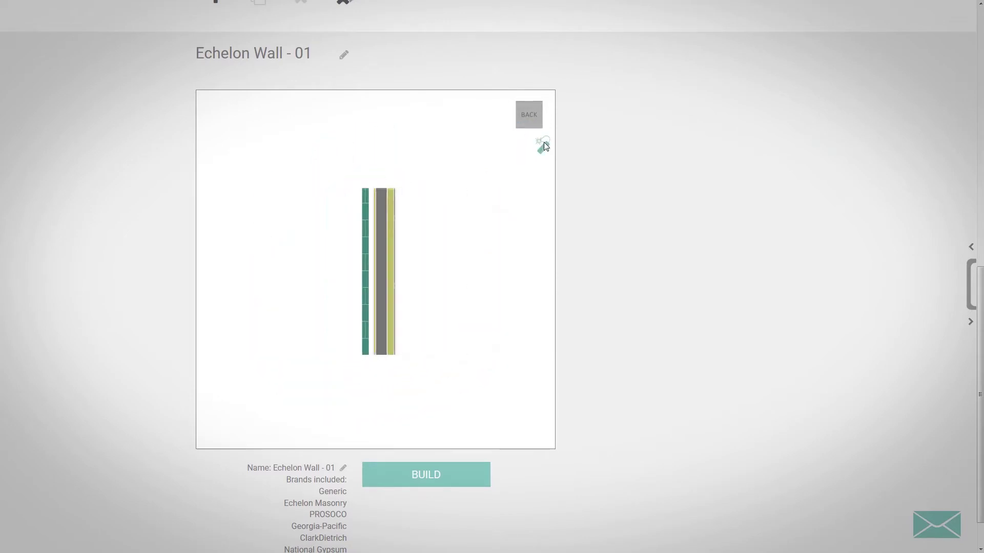
{"action": "left_click", "coordinate": [544, 106]}
{"action": "left_click", "coordinate": [540, 113]}
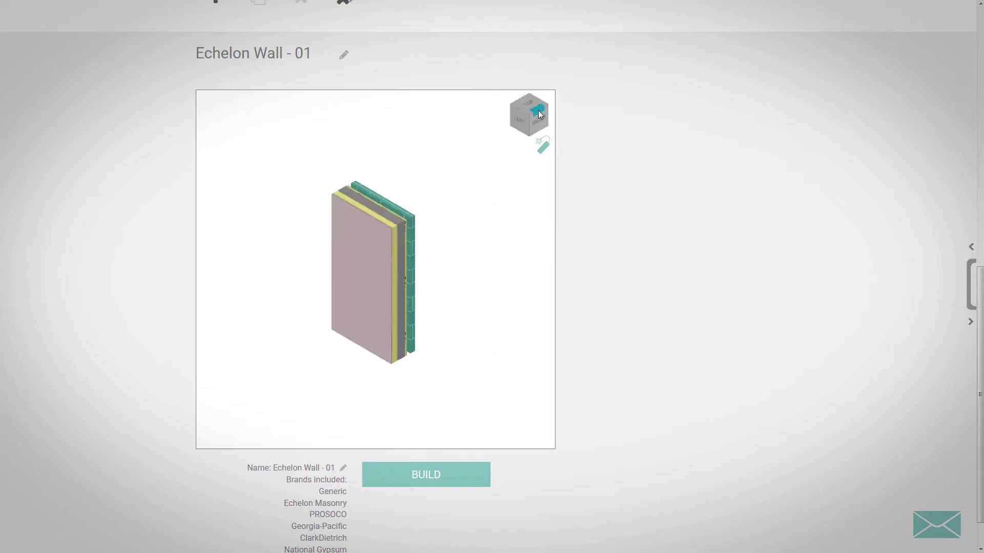
{"action": "left_click", "coordinate": [543, 147]}
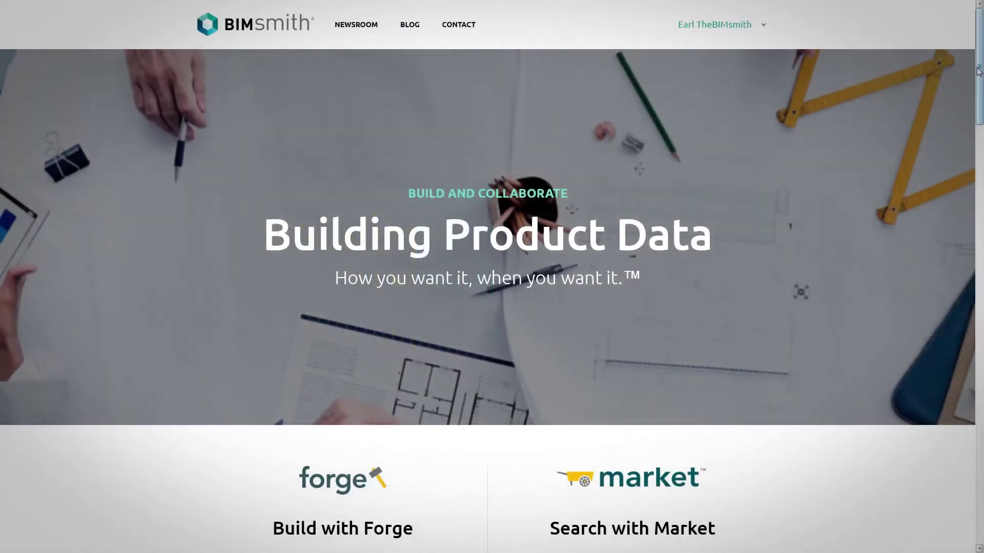
Start building a new Wall assembly and bring up layer 1's category choices
{"action": "left_click_drag", "start_coordinate": [979, 72], "coordinate": [978, 153]}
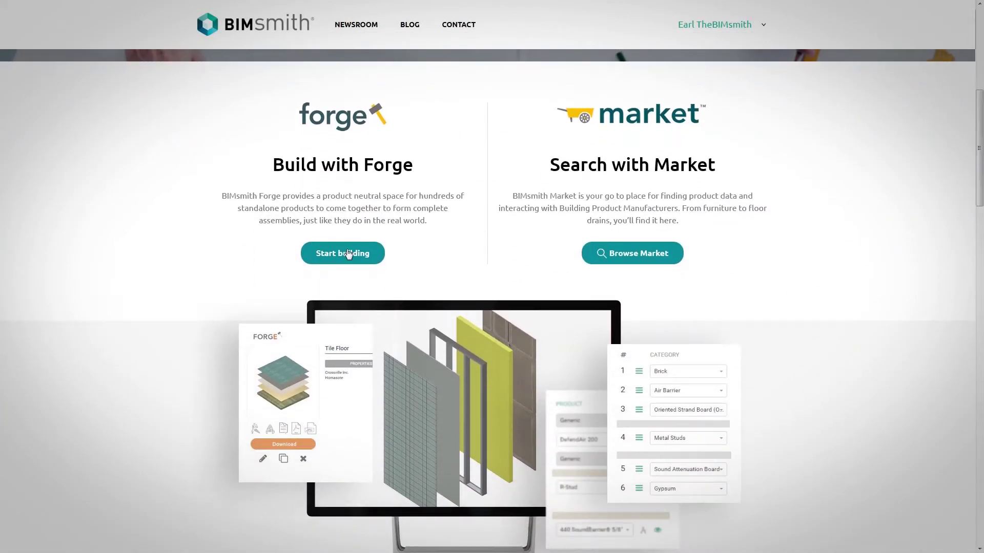
{"action": "left_click", "coordinate": [348, 253]}
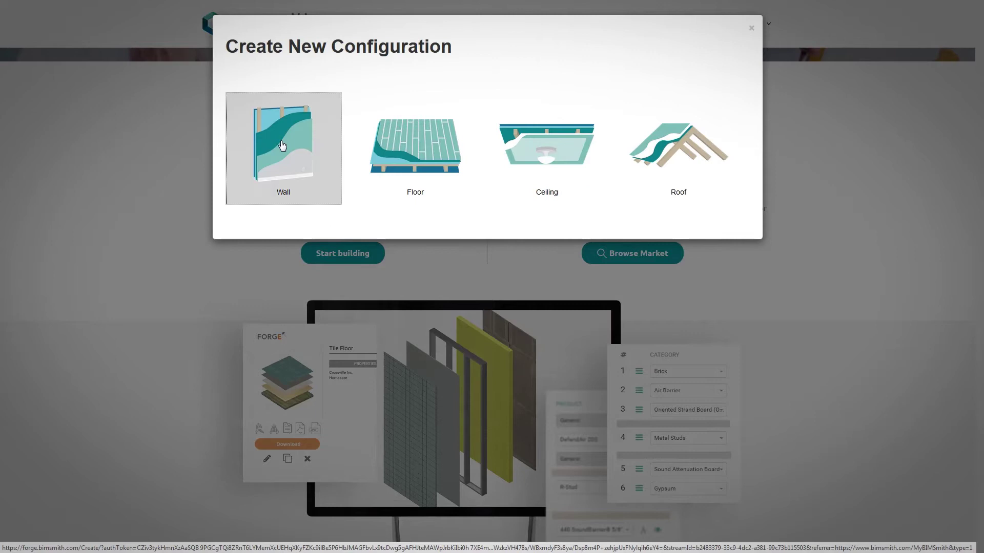
{"action": "left_click", "coordinate": [282, 146]}
{"action": "left_click", "coordinate": [325, 111]}
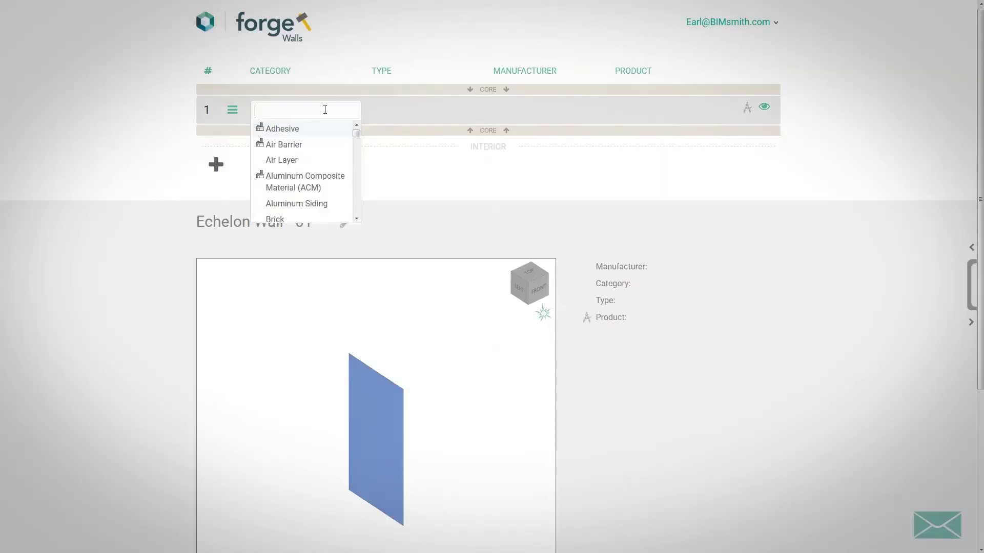
Set layer 1 to an Architectural 4" x 8" x 16" CMU, Echelon Masonry Astra-Glaze-SW+
{"action": "left_click", "coordinate": [324, 132]}
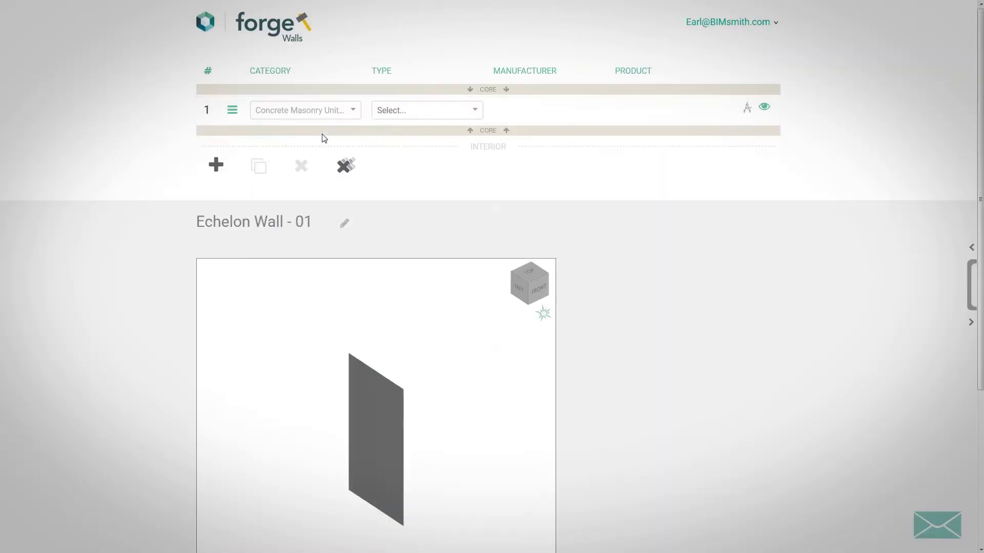
{"action": "left_click", "coordinate": [405, 111]}
{"action": "left_click", "coordinate": [401, 131]}
{"action": "left_click", "coordinate": [416, 128]}
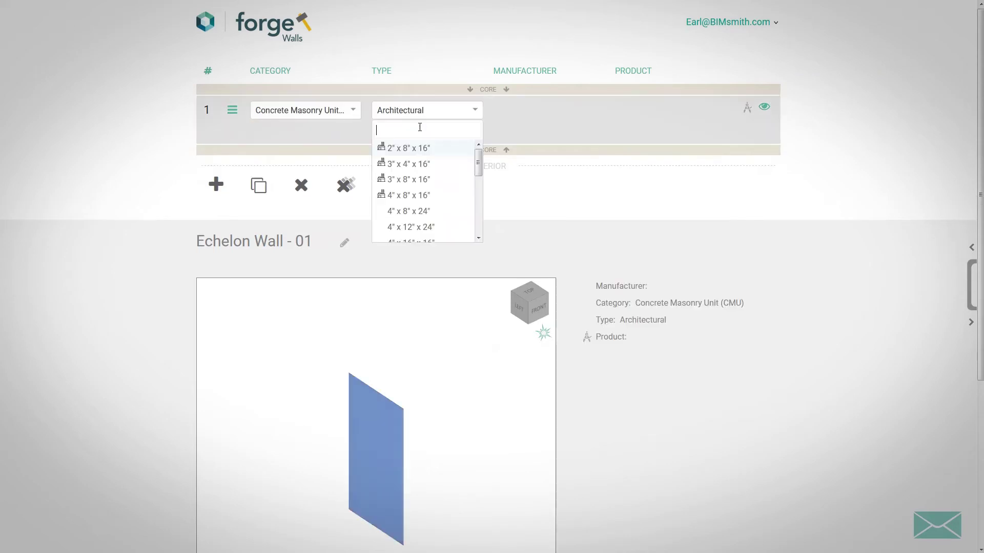
{"action": "left_click", "coordinate": [413, 195]}
{"action": "left_click", "coordinate": [533, 117]}
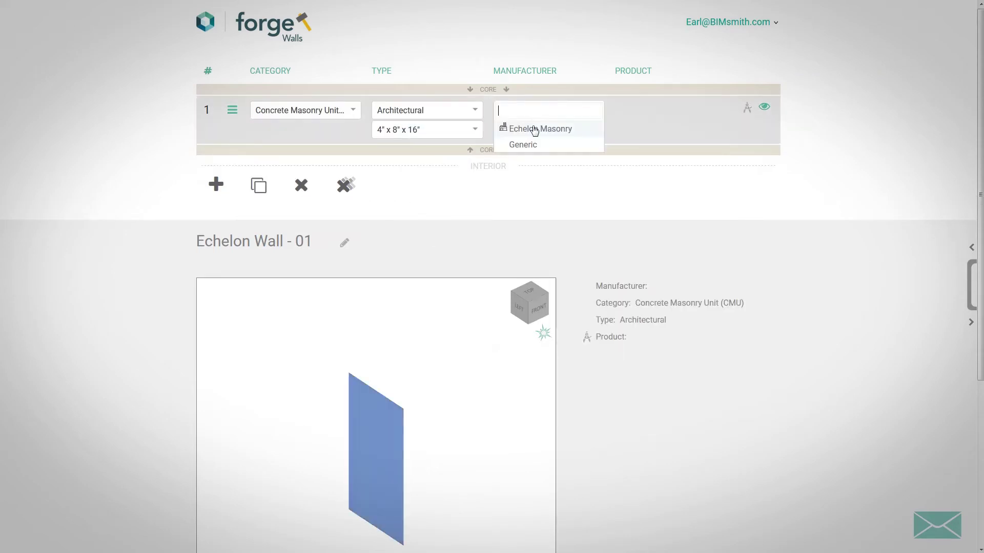
{"action": "left_click", "coordinate": [536, 129]}
{"action": "left_click", "coordinate": [659, 113]}
{"action": "left_click", "coordinate": [661, 129]}
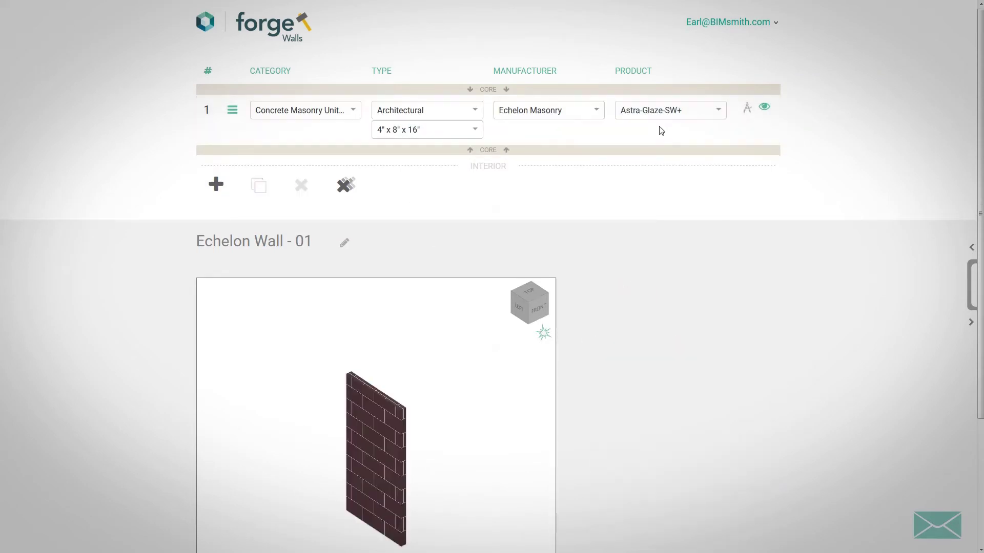
Compare Avacado and Baby Blue colours, then choose Bimini Blue for layer 1
{"action": "left_click", "coordinate": [748, 108]}
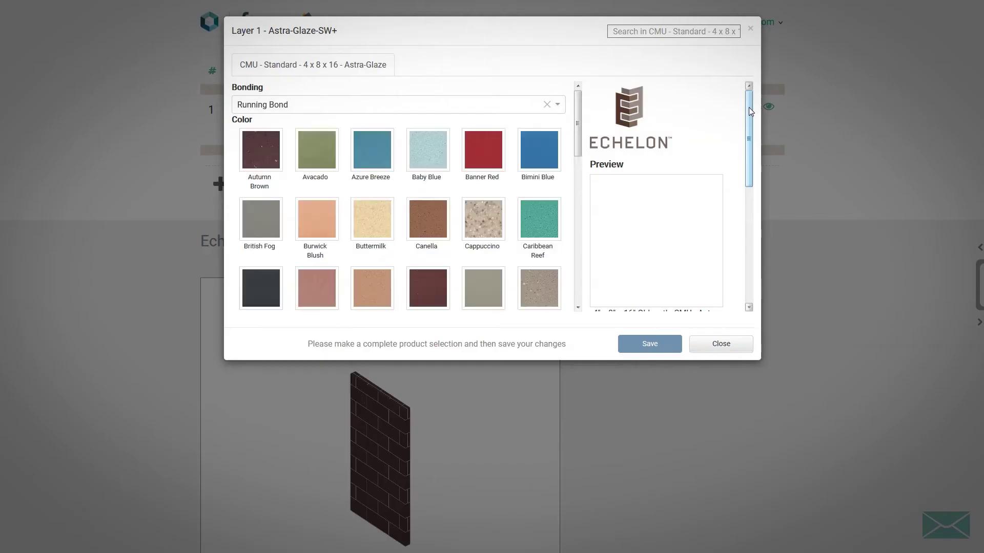
{"action": "left_click", "coordinate": [317, 150]}
{"action": "left_click", "coordinate": [422, 152]}
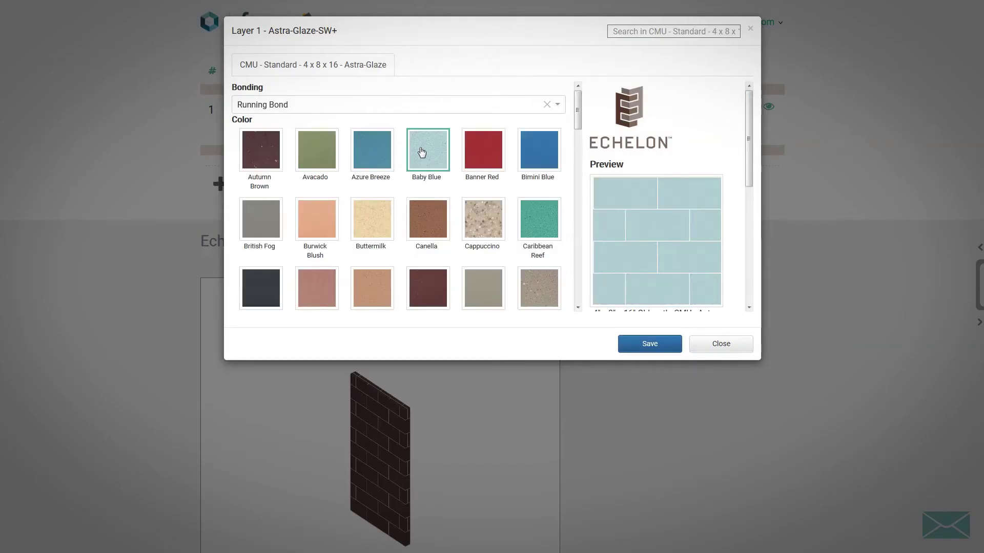
{"action": "left_click", "coordinate": [537, 153]}
Save Bimini Blue, finish the sheathing, and add 6" metal studs and 3 1/2" fiberglass batt insulation
{"action": "left_click", "coordinate": [640, 344]}
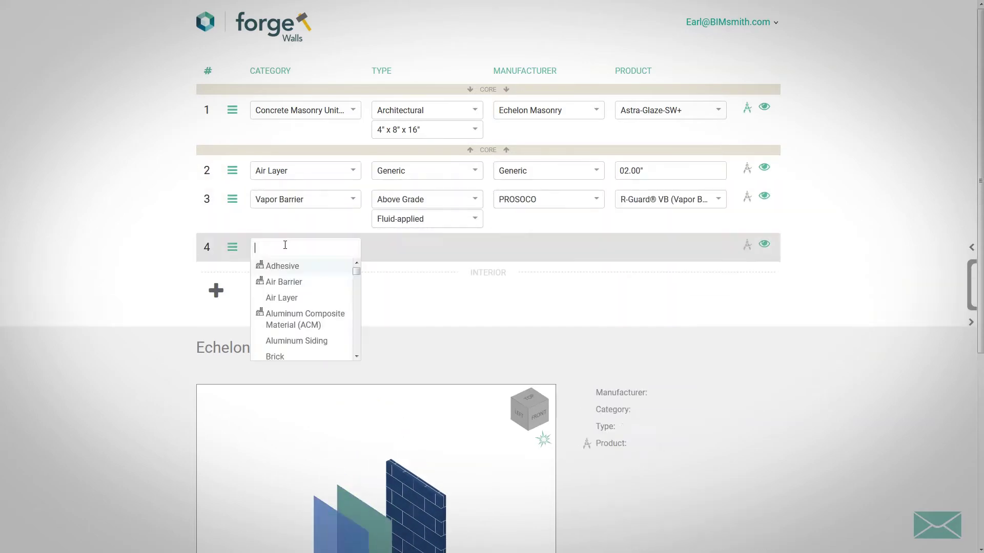
{"action": "left_click", "coordinate": [215, 291]}
{"action": "left_click", "coordinate": [426, 292]}
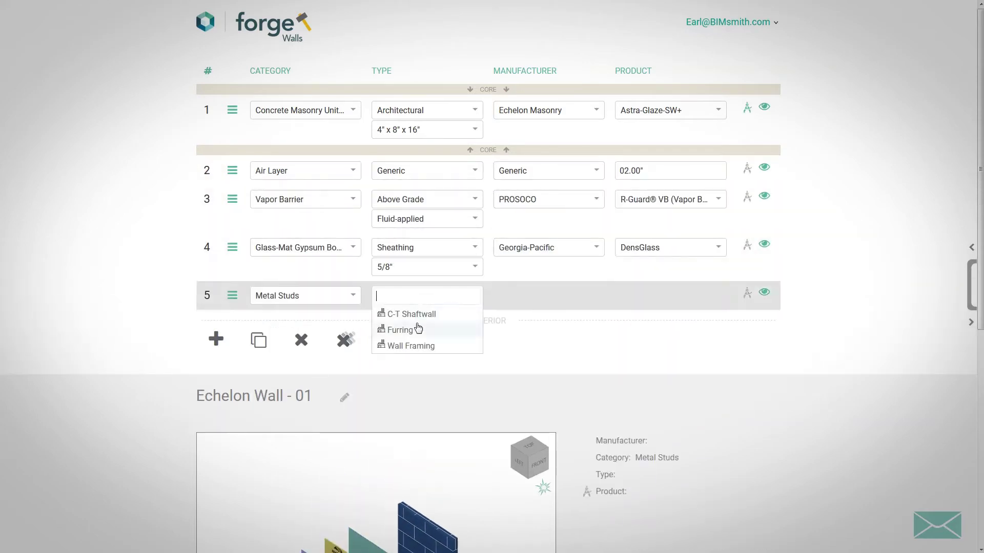
{"action": "left_click", "coordinate": [648, 330]}
{"action": "left_click", "coordinate": [215, 387]}
{"action": "left_click", "coordinate": [427, 344]}
{"action": "left_click", "coordinate": [424, 362]}
Add a Gypsum Board layer as layer 7
{"action": "left_click", "coordinate": [216, 453]}
{"action": "type", "text": "gy"}
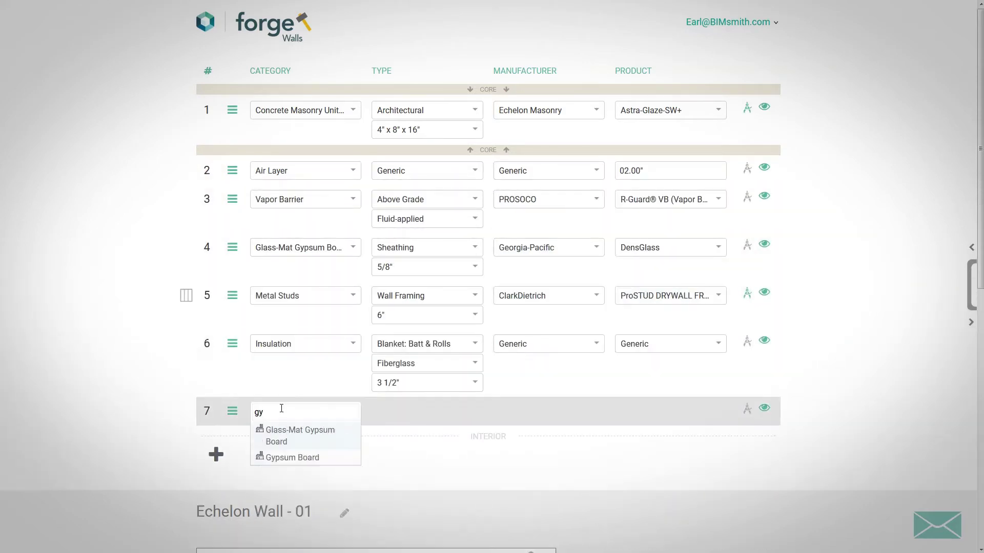
{"action": "left_click", "coordinate": [292, 457]}
{"action": "left_click", "coordinate": [428, 485]}
Add layer 8 as Sherwin Williams Harmony Interior (Latex) Flat paint and scroll down to BUILD
{"action": "left_click", "coordinate": [216, 454]}
{"action": "left_click", "coordinate": [430, 460]}
{"action": "left_click", "coordinate": [548, 460]}
{"action": "left_click", "coordinate": [538, 474]}
{"action": "left_click", "coordinate": [670, 459]}
{"action": "left_click_drag", "start_coordinate": [488, 149], "coordinate": [488, 373]}
{"action": "scroll", "coordinate": [184, 412], "scroll_direction": "down", "scroll_amount": 5}
{"action": "scroll", "coordinate": [182, 408], "scroll_direction": "down", "scroll_amount": 4}
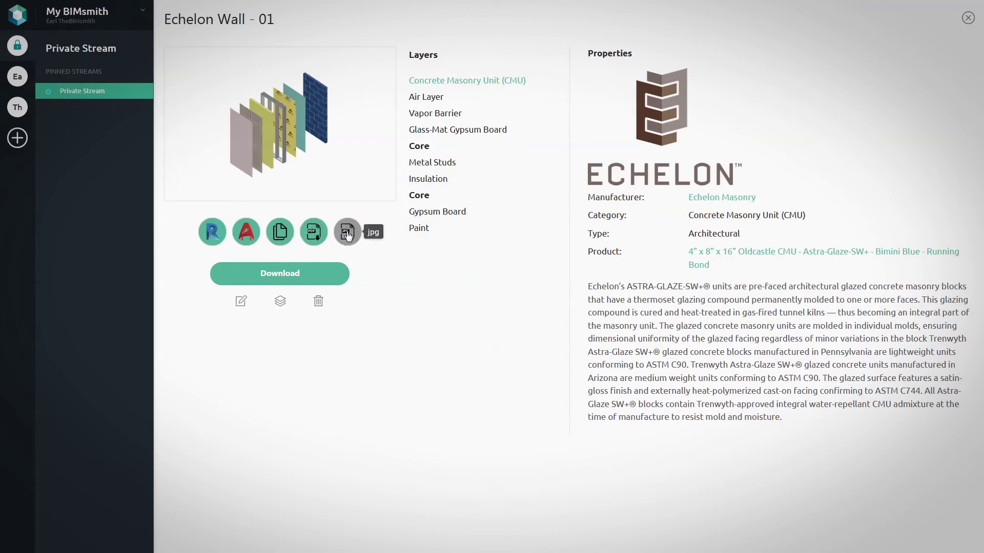
Review properties of the air layer, vapor barrier, sheathing, gypsum board, paint and CMU layers
{"action": "left_click", "coordinate": [427, 98]}
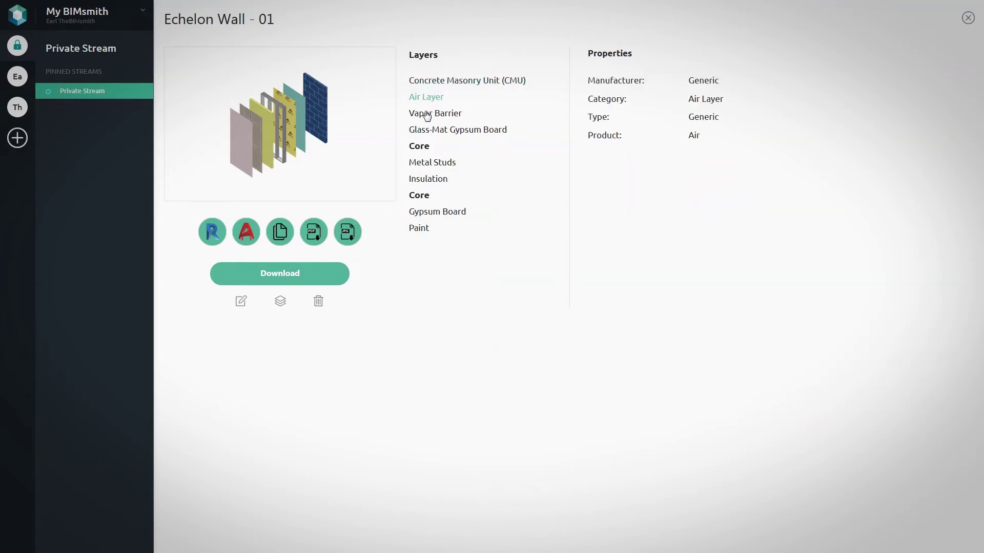
{"action": "left_click", "coordinate": [427, 114]}
{"action": "left_click", "coordinate": [426, 130]}
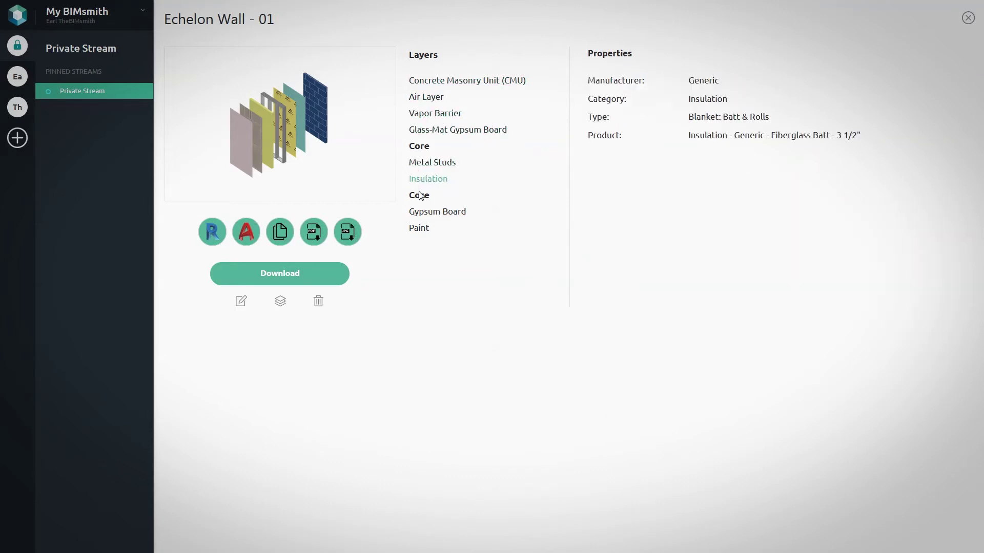
{"action": "left_click", "coordinate": [421, 212]}
{"action": "left_click", "coordinate": [420, 231]}
{"action": "left_click", "coordinate": [424, 86]}
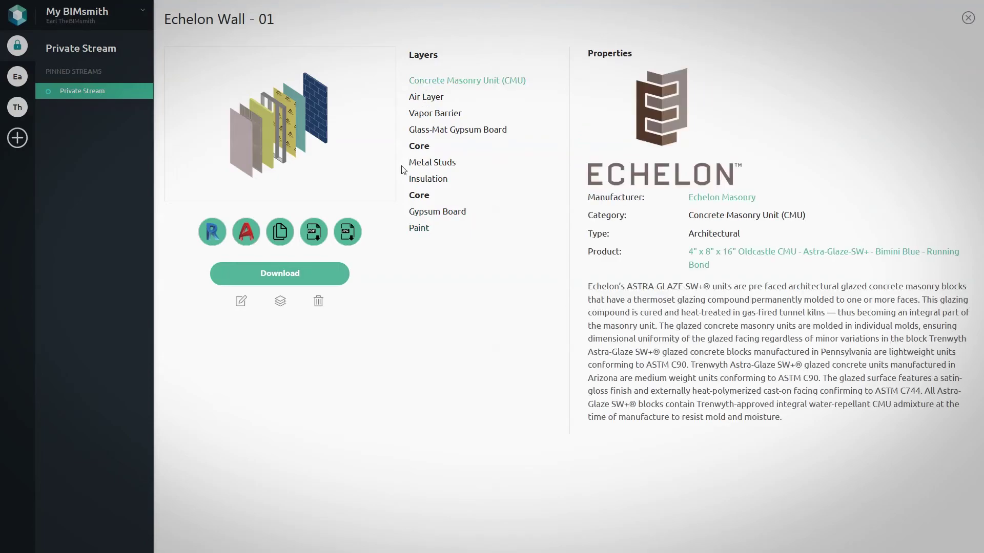
Download Echelon Wall - 01 and open its Section view in Revit
{"action": "left_click", "coordinate": [274, 275]}
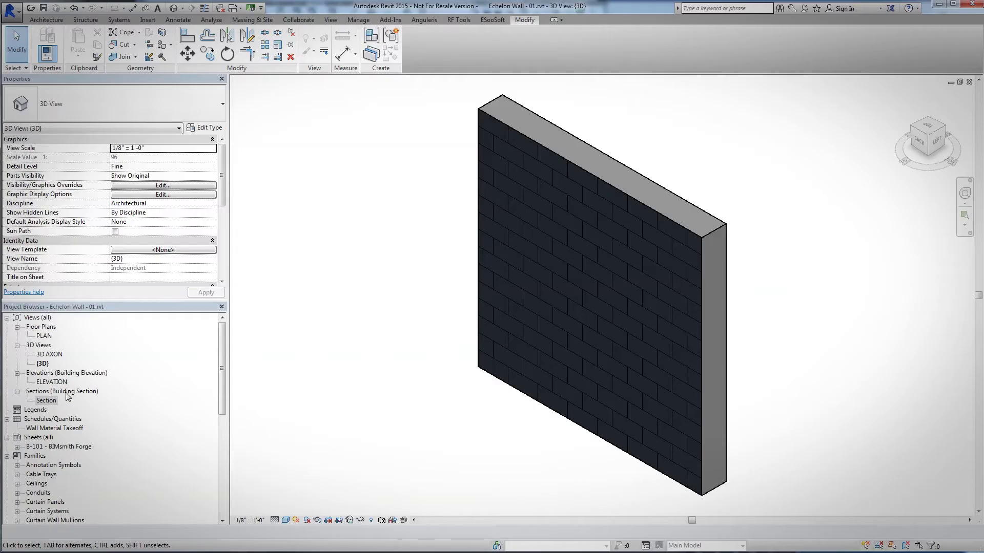
{"action": "double_click", "coordinate": [51, 400]}
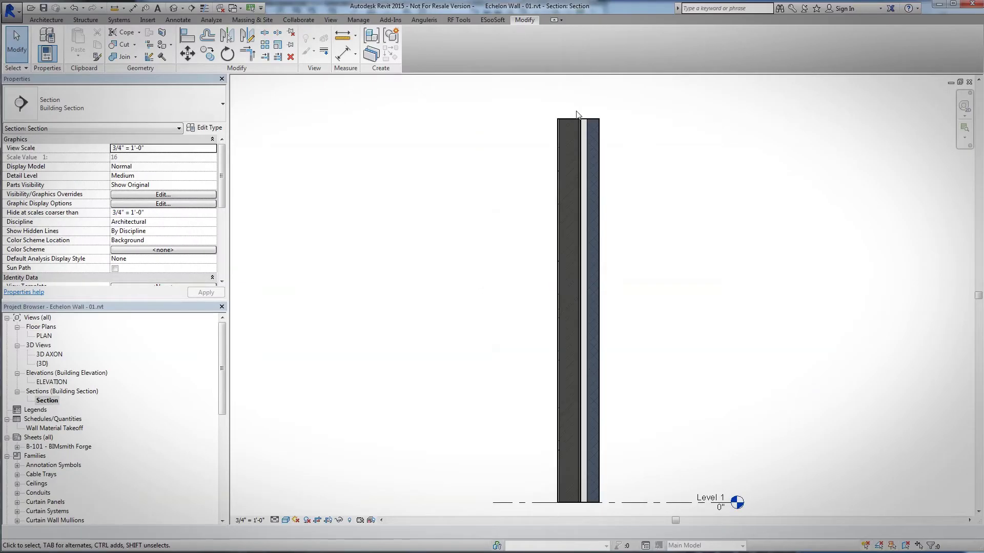
{"action": "scroll", "coordinate": [576, 113], "scroll_direction": "up", "scroll_amount": 6}
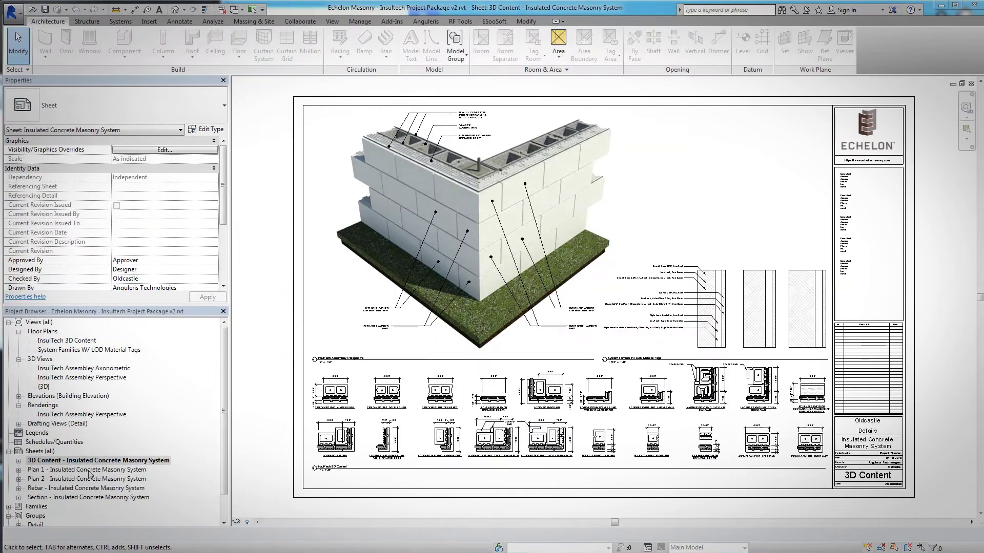
Open the Plan 1, Plan 2 and Rebar sheets in turn, ending on the Section sheet
{"action": "double_click", "coordinate": [85, 471]}
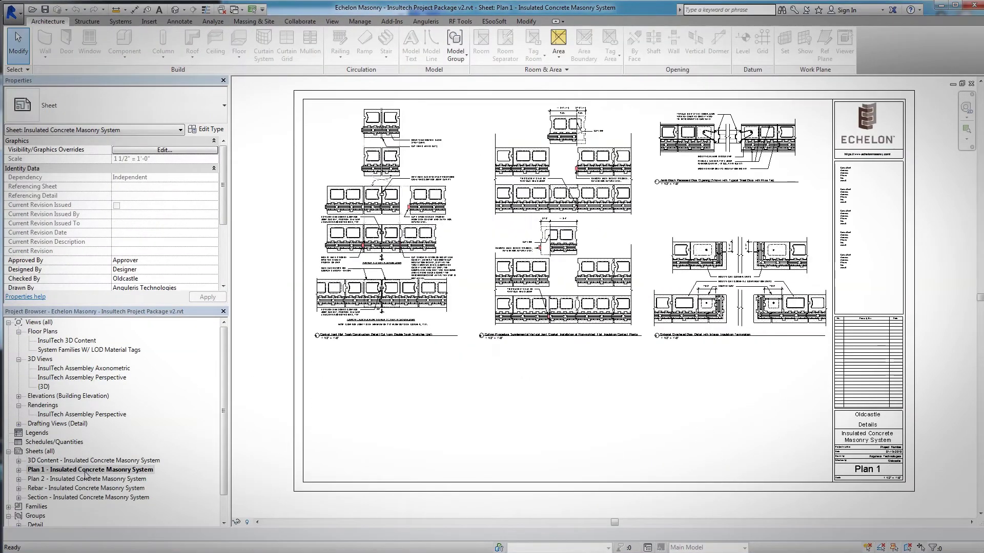
{"action": "double_click", "coordinate": [86, 479]}
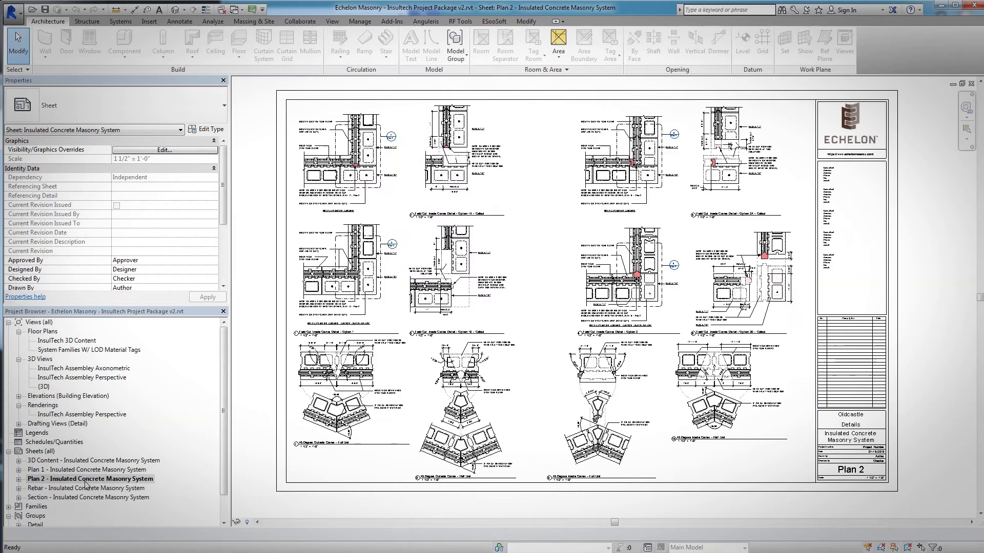
{"action": "double_click", "coordinate": [86, 489]}
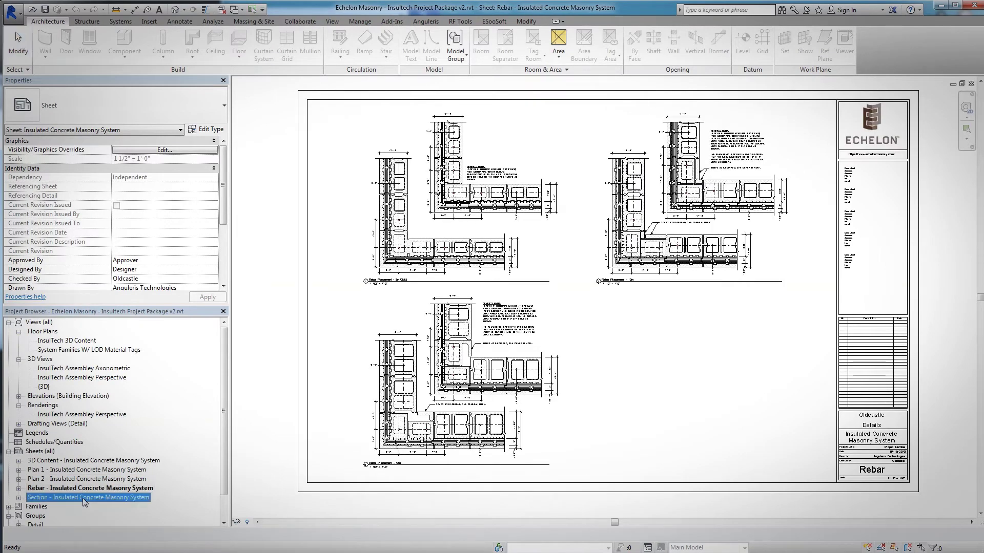
{"action": "double_click", "coordinate": [85, 497]}
{"action": "scroll", "coordinate": [320, 138], "scroll_direction": "up", "scroll_amount": 4}
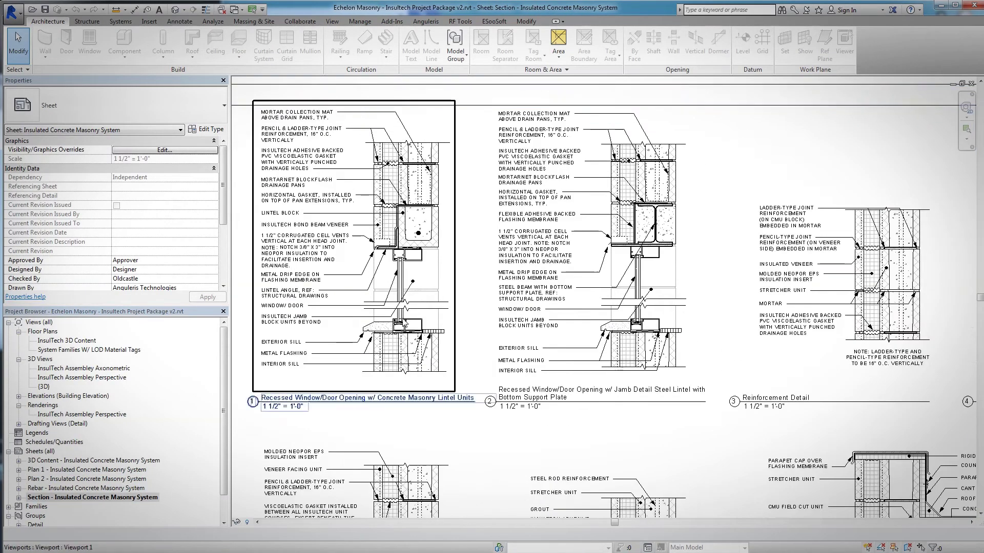
{"action": "left_click_drag", "start_coordinate": [658, 528], "coordinate": [681, 531]}
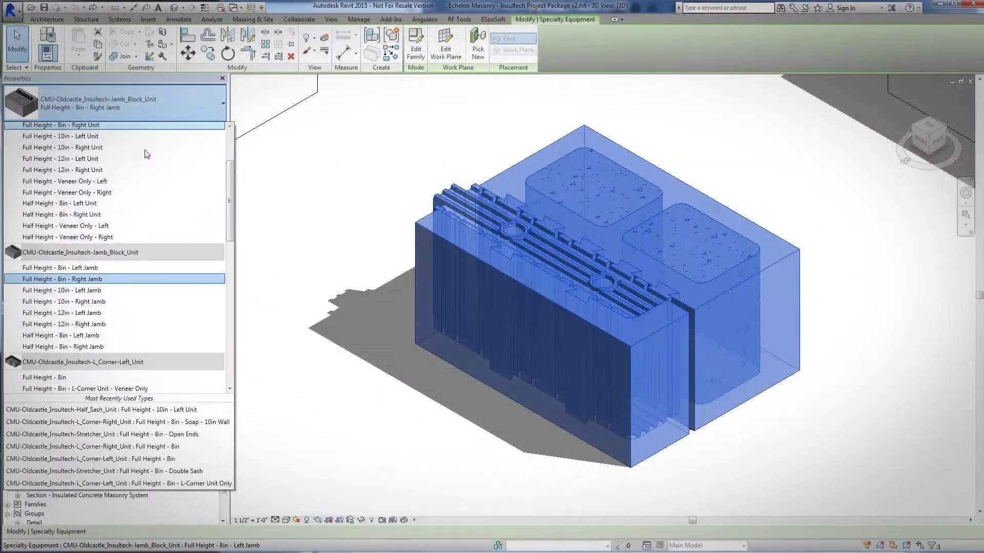
Switch the InsulTech jamb block's type to Half Height - 8in - Right Jamb in the 3D view
{"action": "left_click", "coordinate": [92, 279]}
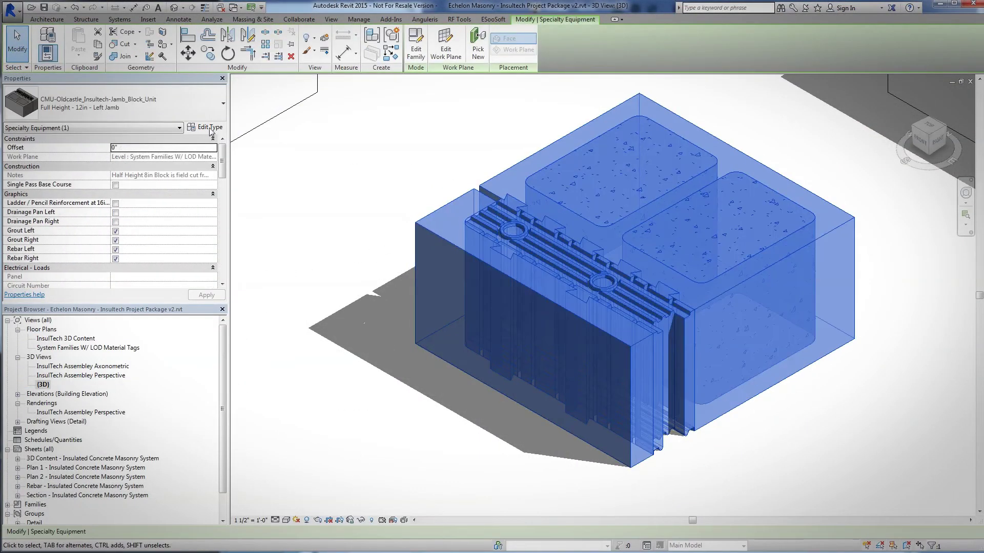
{"action": "left_click", "coordinate": [218, 103]}
{"action": "left_click", "coordinate": [190, 237]}
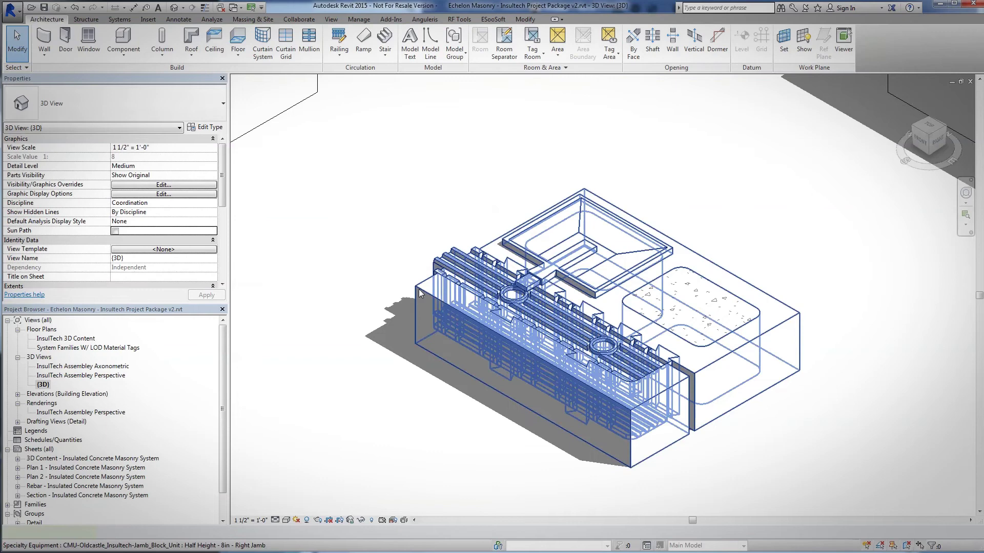
{"action": "left_click", "coordinate": [114, 222]}
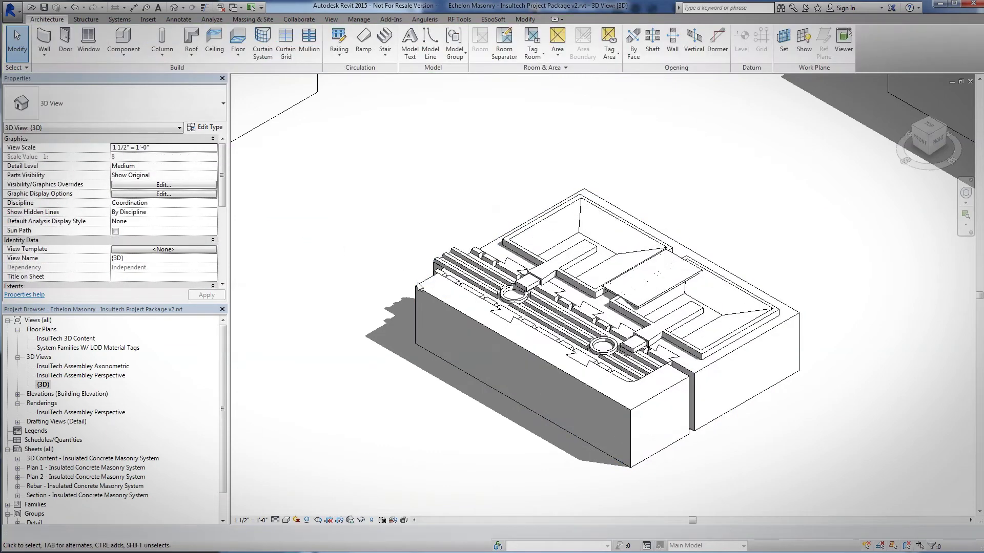